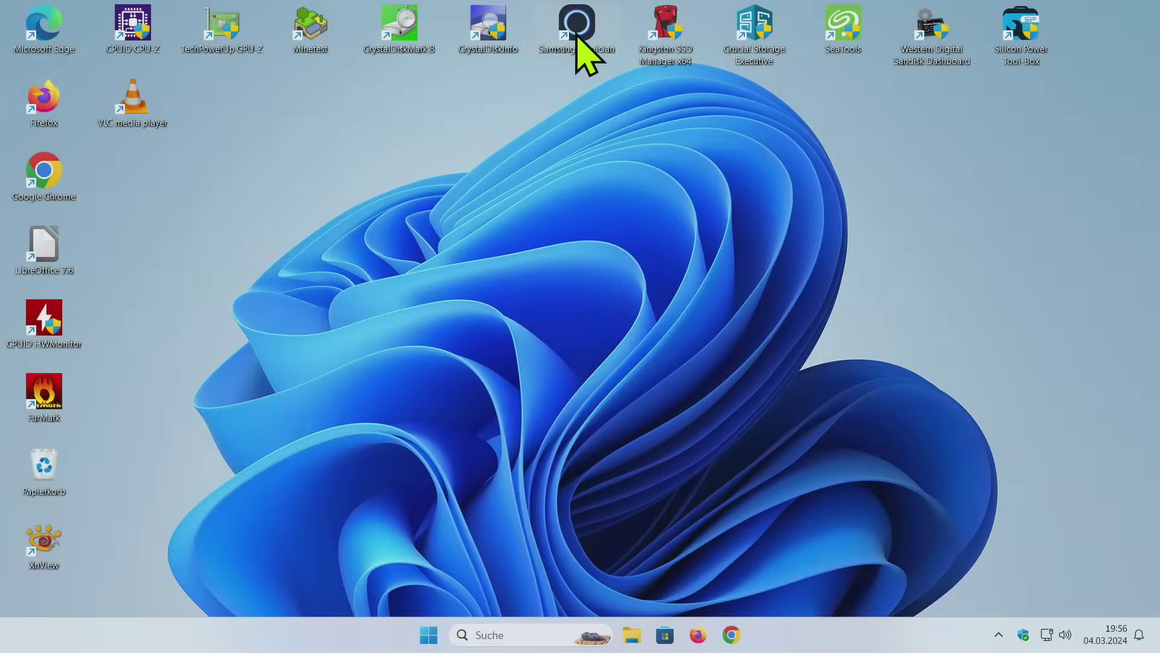
- Launch Samsung Magician and allow it to make changes to the device
{"action": "double_click", "coordinate": [575, 48]}
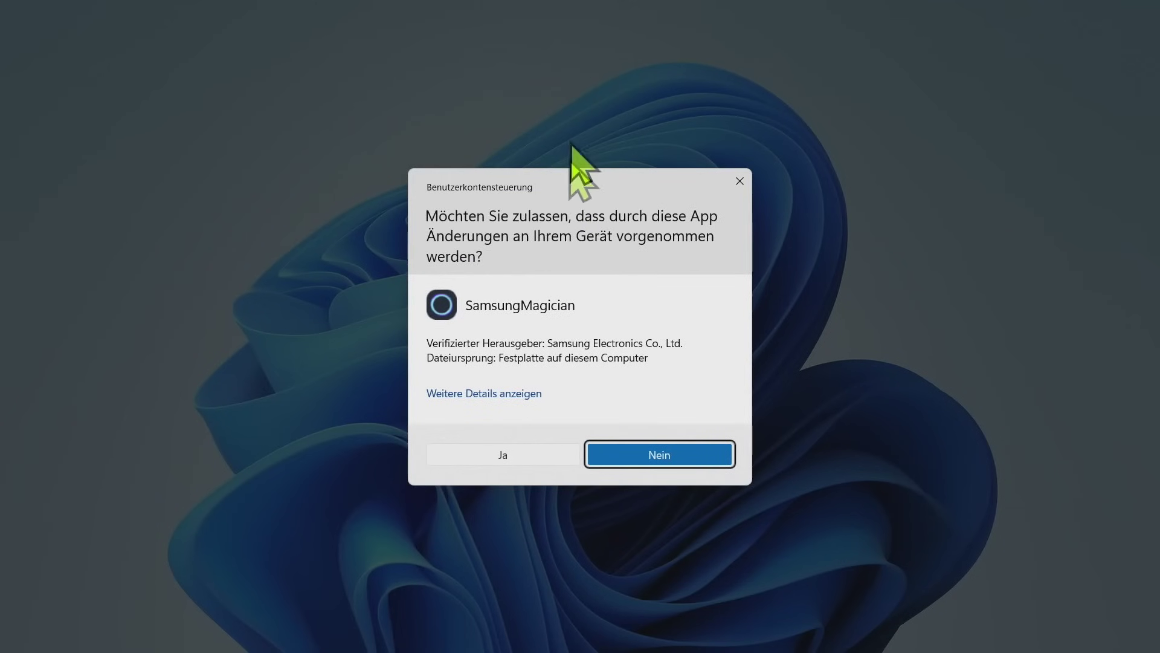
{"action": "left_click", "coordinate": [544, 454]}
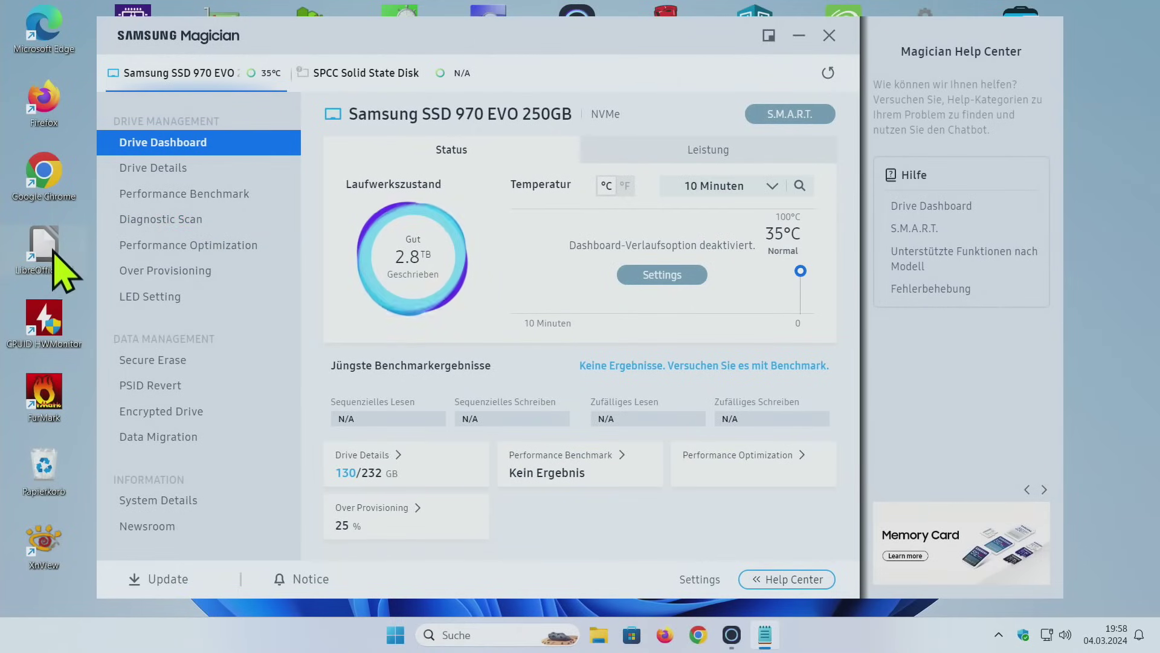
- Start LibreOffice and open the recently used document "Laufwerke Geschwindigkeitstest"
{"action": "double_click", "coordinate": [53, 249]}
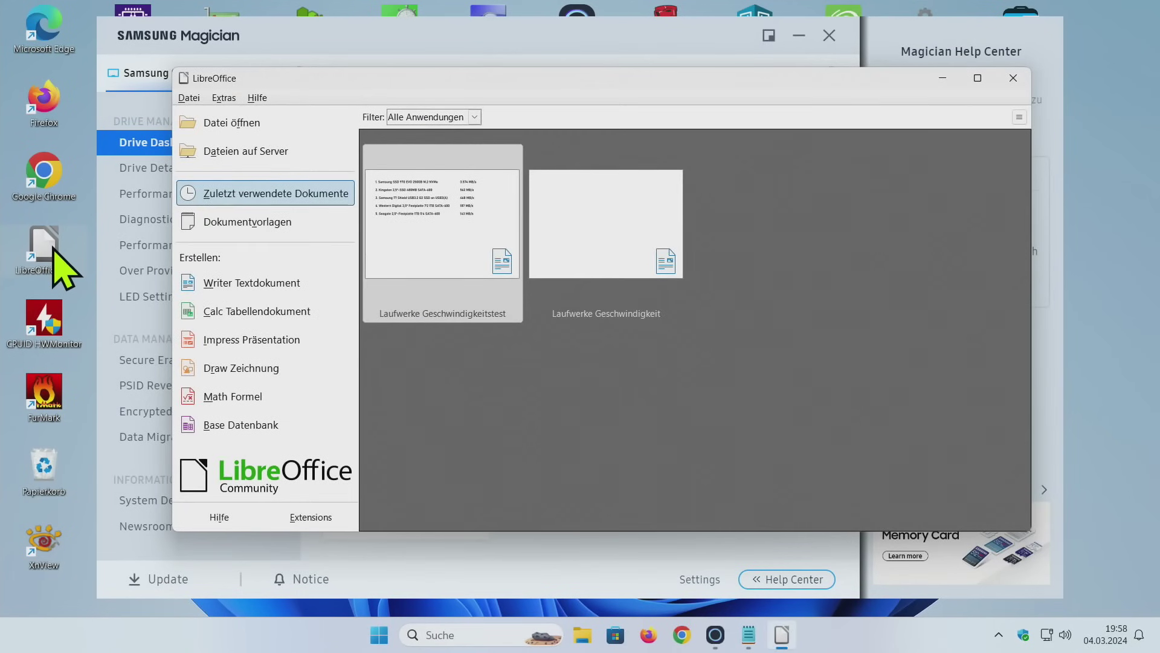
{"action": "left_click", "coordinate": [413, 225]}
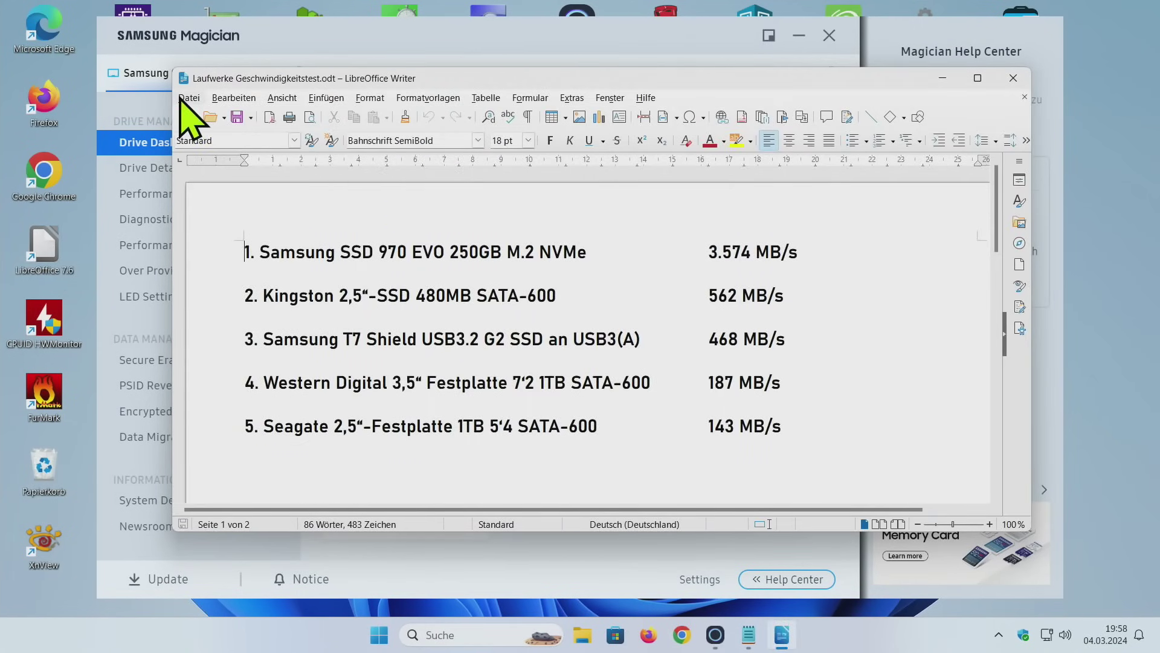
{"action": "left_click", "coordinate": [185, 98]}
{"action": "left_click", "coordinate": [245, 267]}
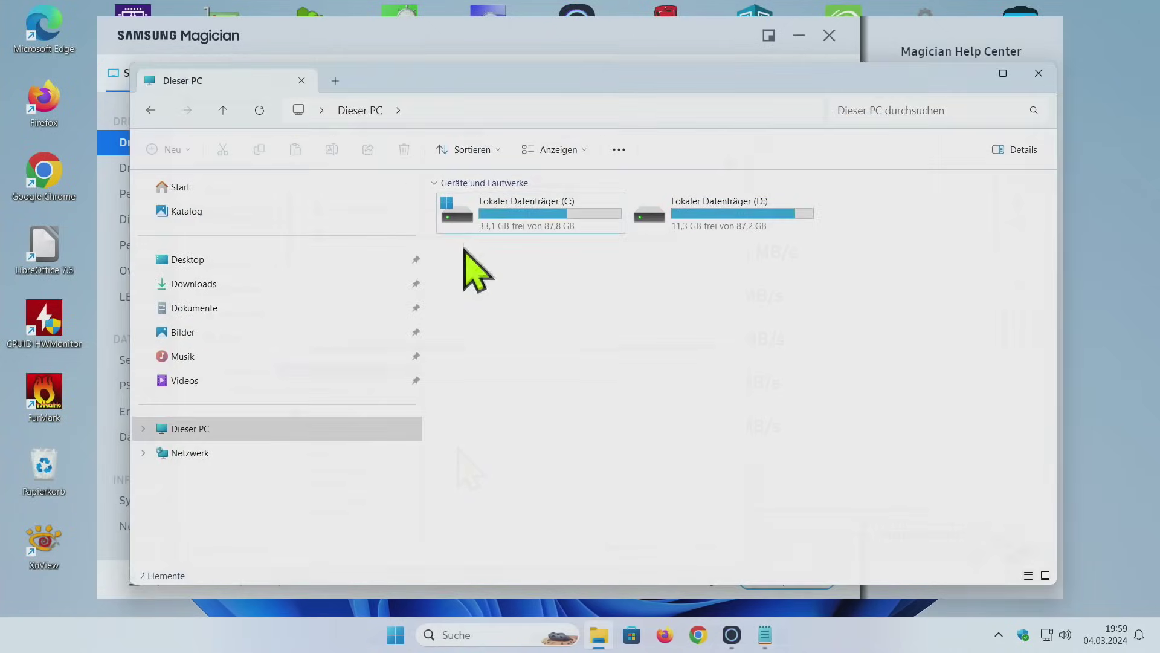
- Scan local drive C: for file system errors from its properties and close the scan report
{"action": "right_click", "coordinate": [462, 217]}
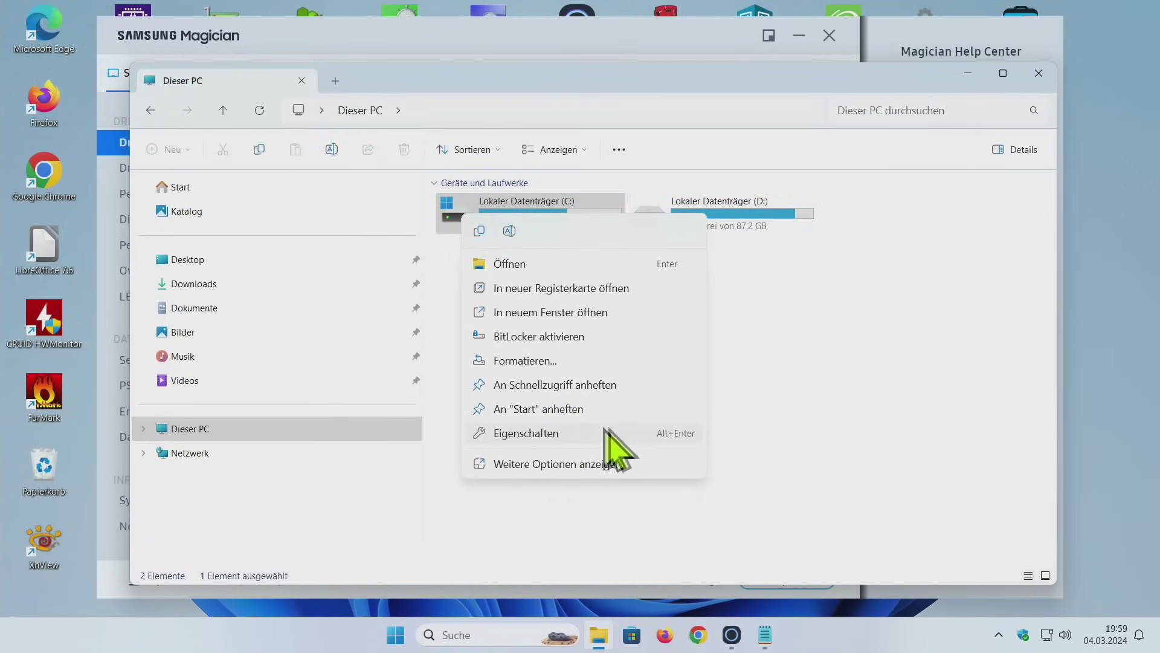
{"action": "left_click", "coordinate": [557, 430]}
{"action": "left_click_drag", "start_coordinate": [608, 221], "coordinate": [530, 106]}
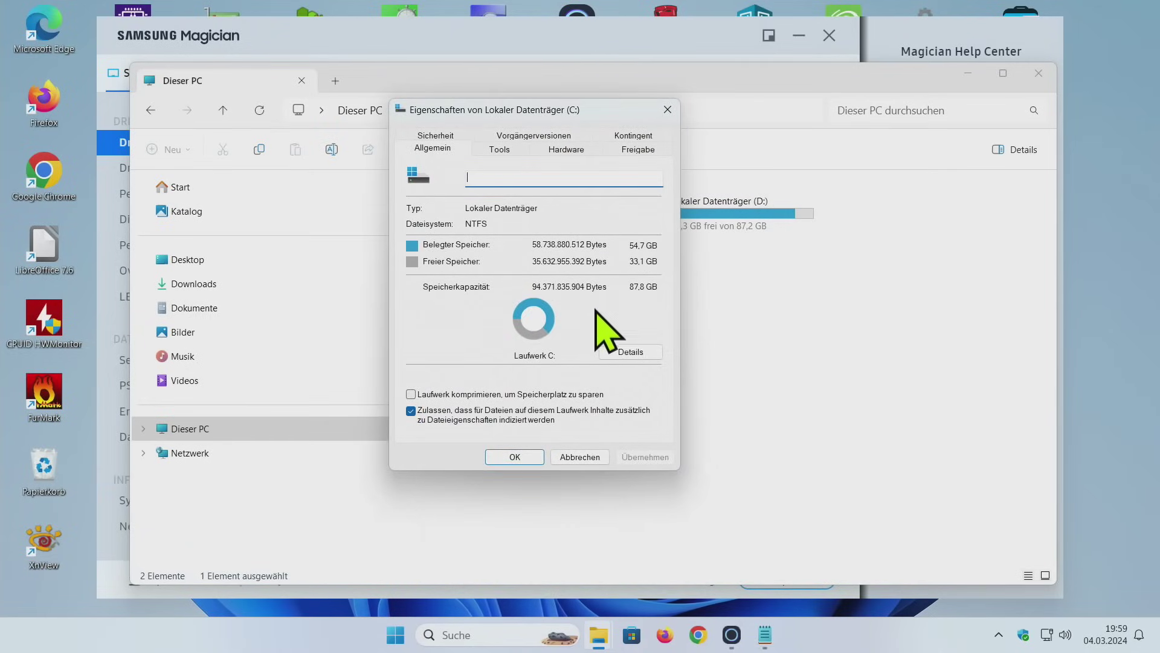
{"action": "left_click", "coordinate": [508, 150]}
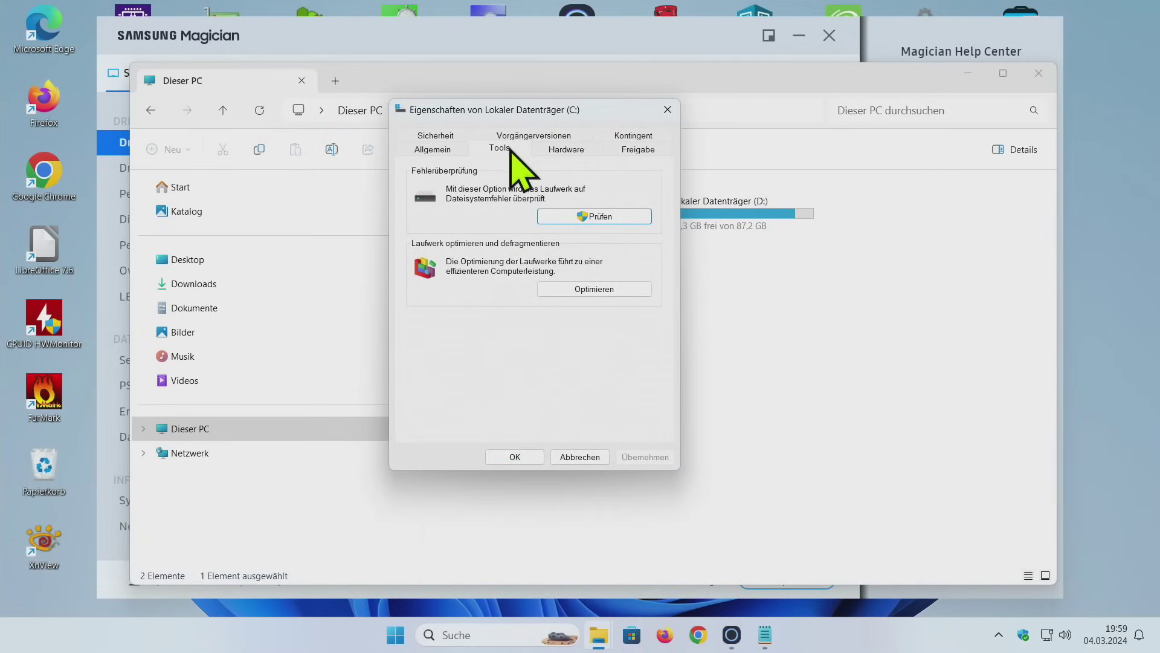
{"action": "left_click", "coordinate": [601, 216]}
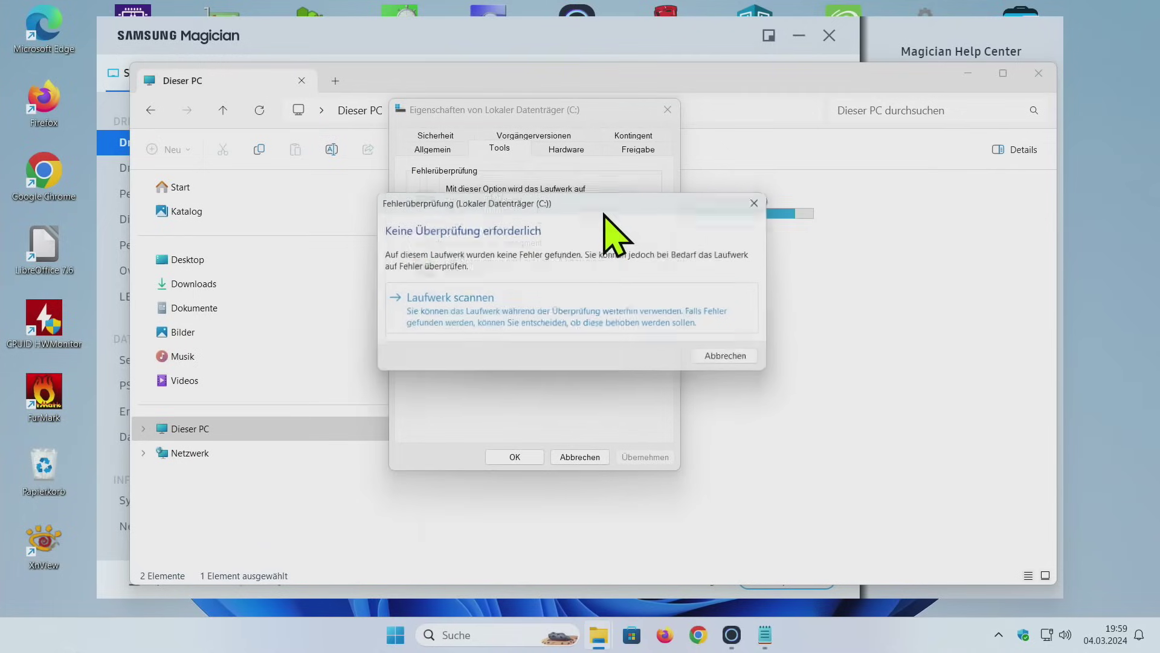
{"action": "left_click", "coordinate": [594, 319]}
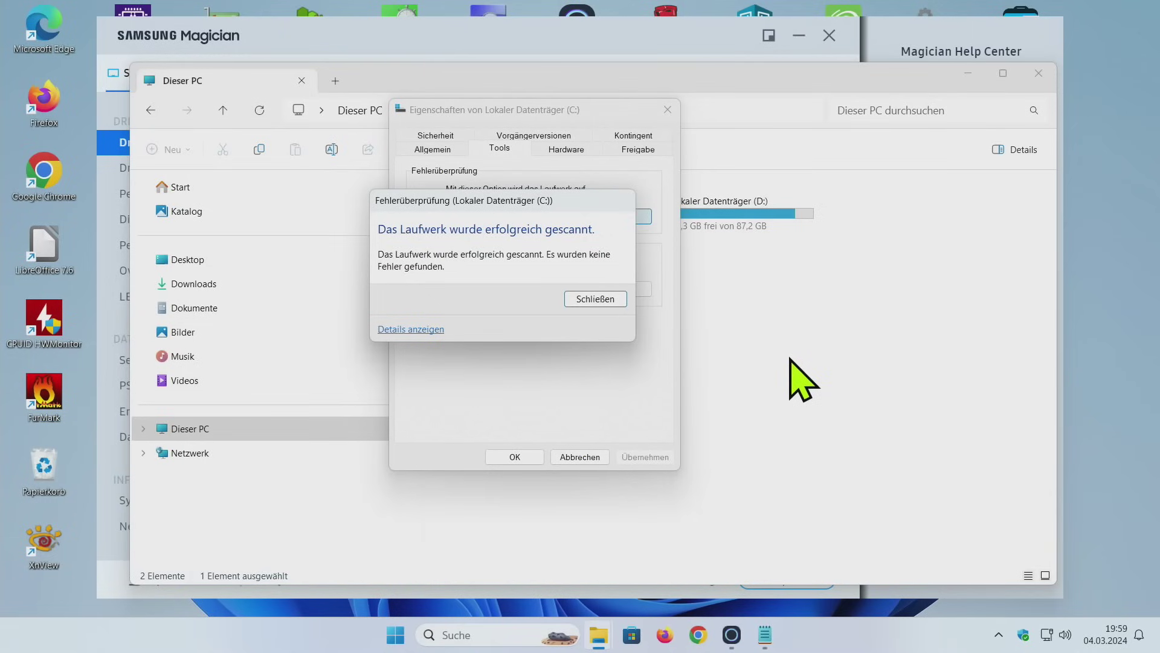
{"action": "key", "text": "Return"}
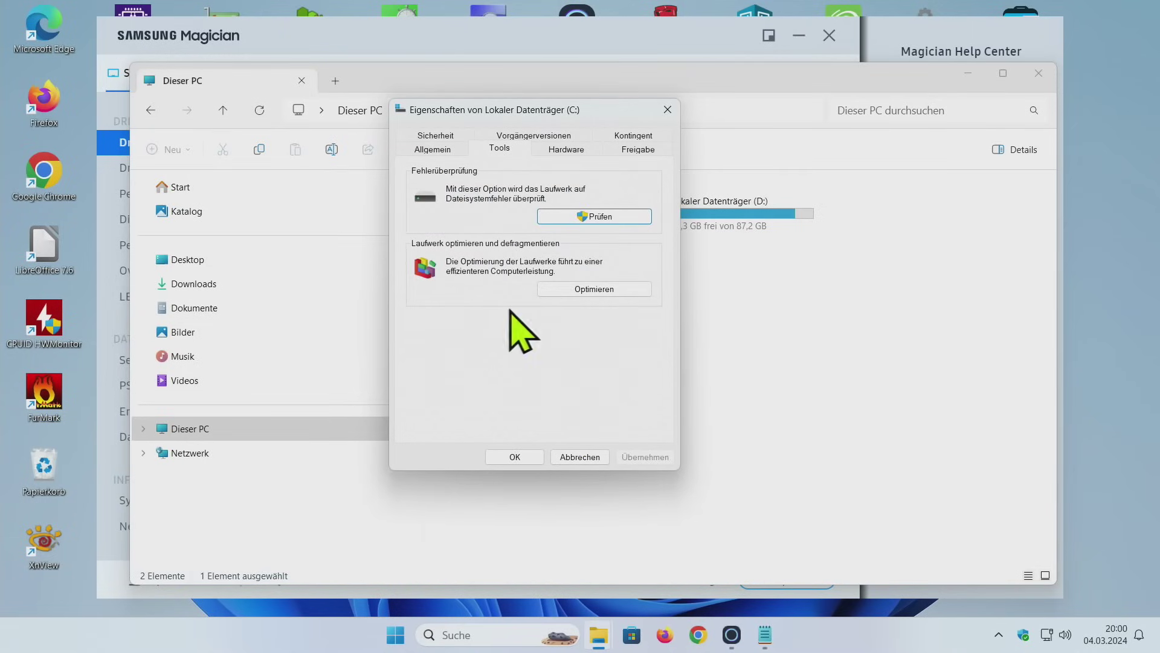
- Open the drive optimization tool for C: and optimize that drive
{"action": "left_click", "coordinate": [565, 290]}
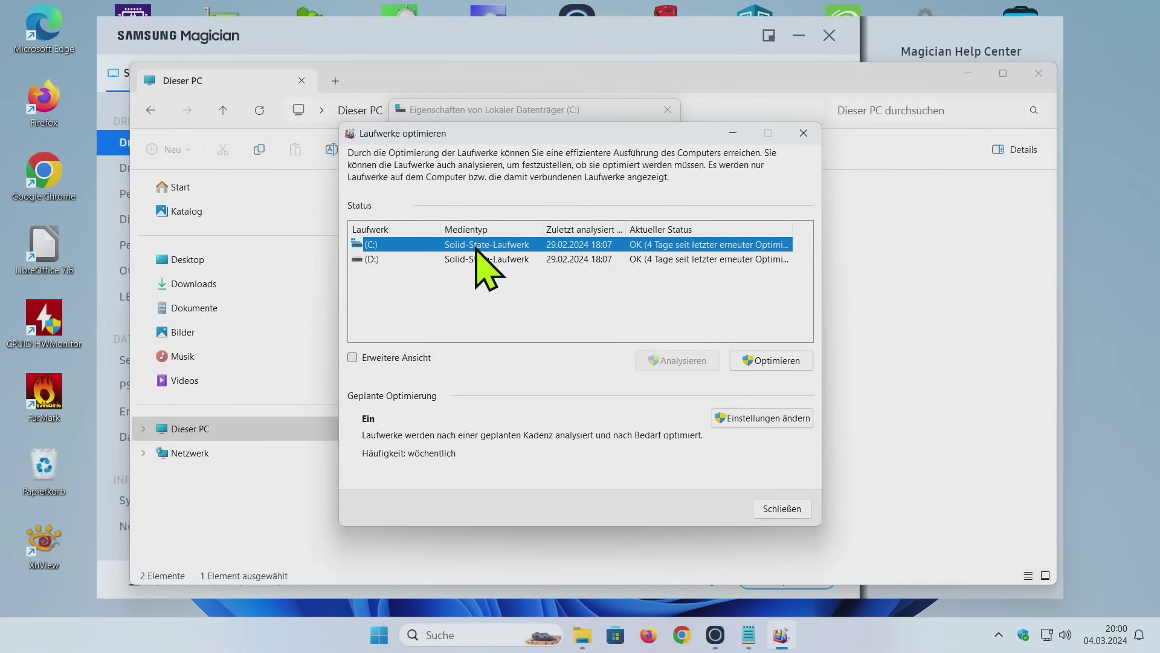
{"action": "left_click", "coordinate": [790, 365]}
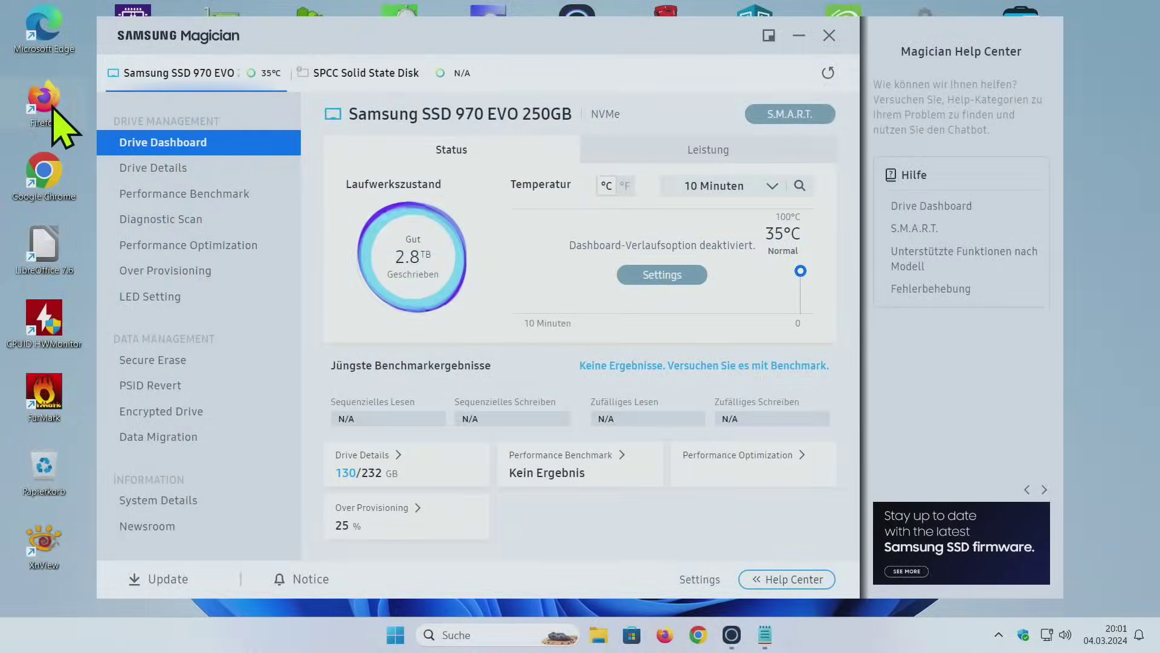
- Open Firefox and look through the tuhlteim.de home page, including its quick links and current articles, with the ad banner collapsed
{"action": "double_click", "coordinate": [44, 104]}
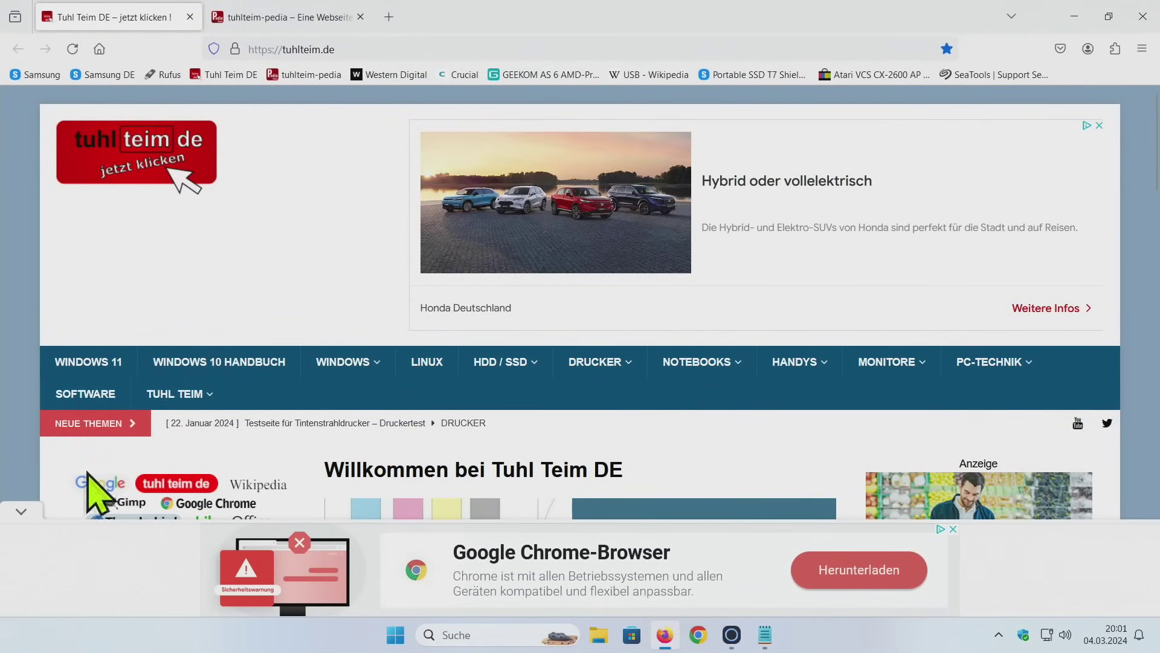
{"action": "left_click", "coordinate": [21, 514]}
{"action": "scroll", "coordinate": [426, 402], "scroll_direction": "down", "scroll_amount": 5}
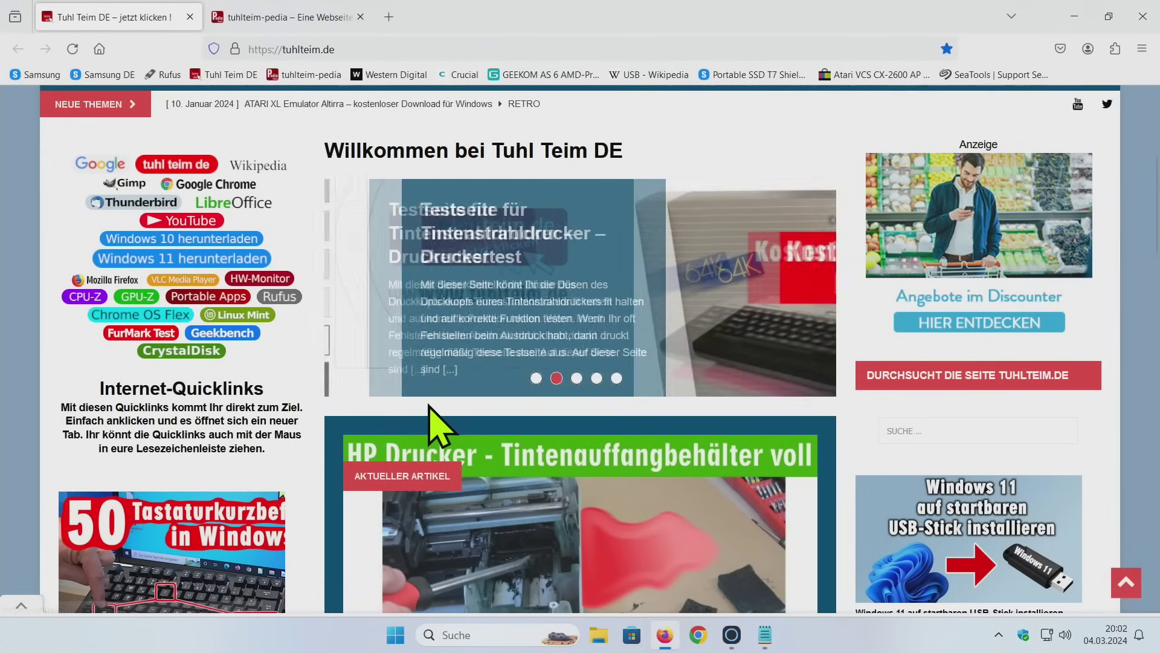
{"action": "scroll", "coordinate": [429, 423], "scroll_direction": "down", "scroll_amount": 3}
{"action": "scroll", "coordinate": [429, 423], "scroll_direction": "down", "scroll_amount": 3}
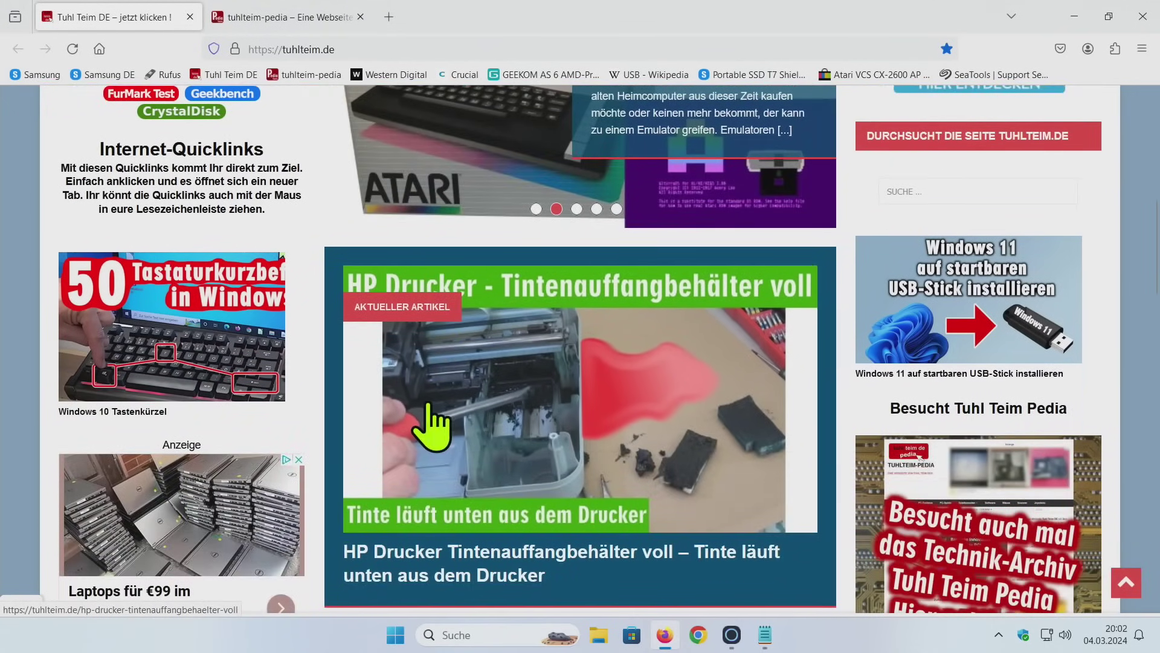
{"action": "scroll", "coordinate": [443, 438], "scroll_direction": "down", "scroll_amount": 2}
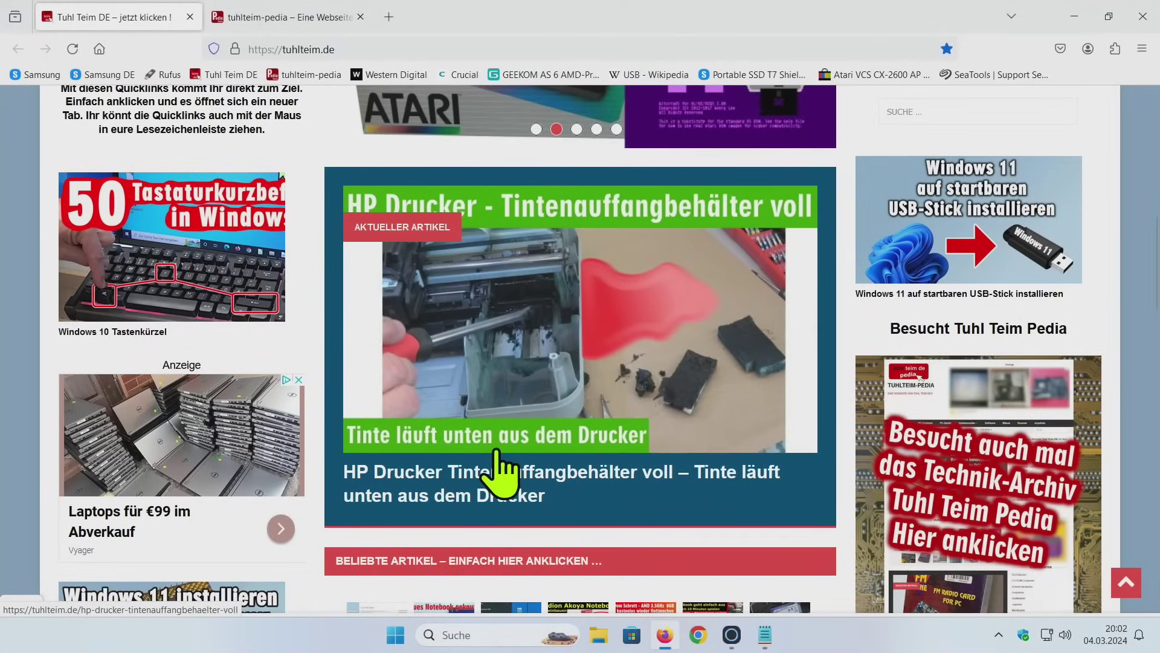
{"action": "scroll", "coordinate": [498, 459], "scroll_direction": "up", "scroll_amount": 5}
{"action": "scroll", "coordinate": [499, 471], "scroll_direction": "up", "scroll_amount": 3}
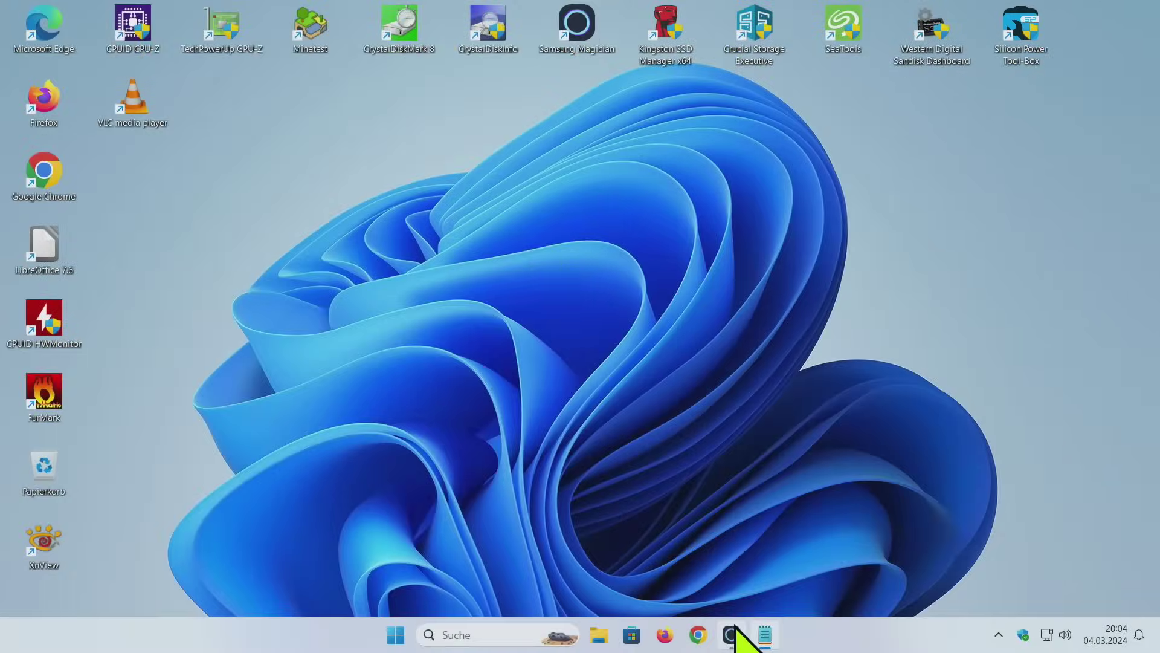
- Bring the running Samsung Magician window back to the foreground
{"action": "left_click", "coordinate": [731, 635]}
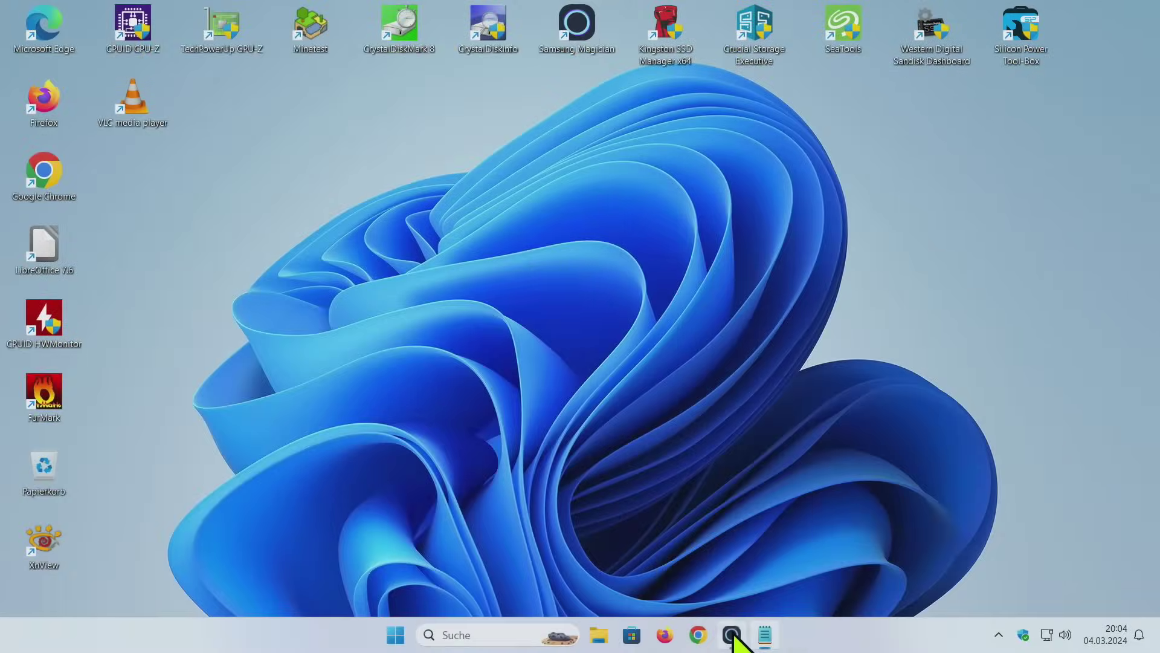
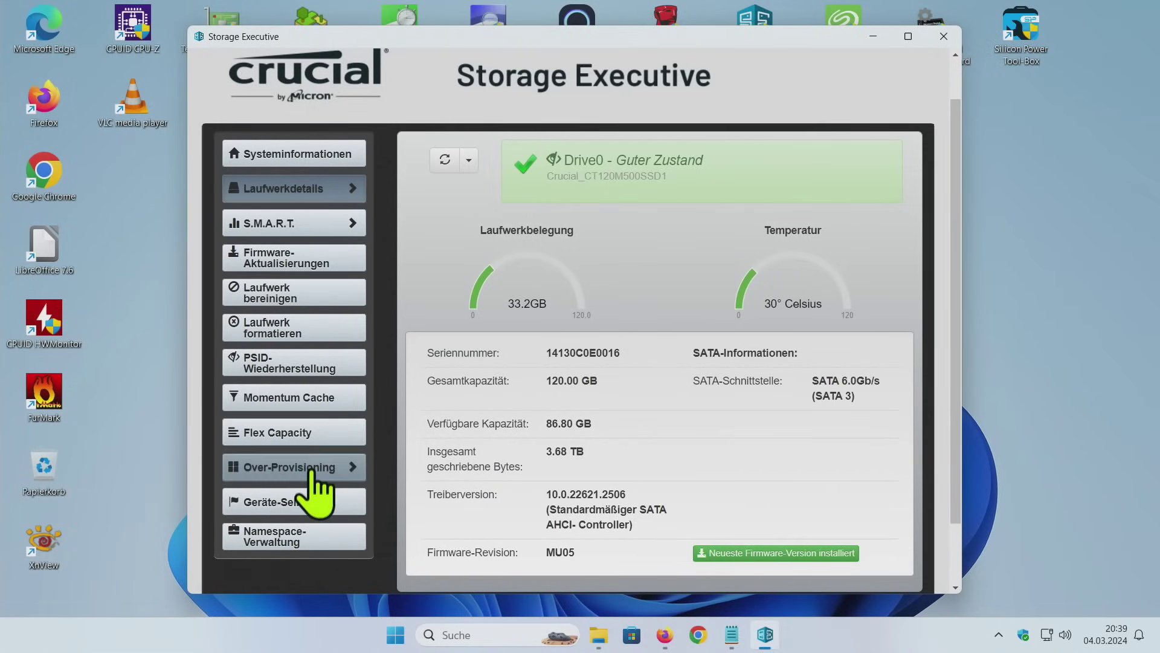
- Run the short device self-test (Kurzer Selbsttest) on the Crucial_CT120M500SSD1 drive in Crucial Storage Executive
{"action": "left_click", "coordinate": [326, 502]}
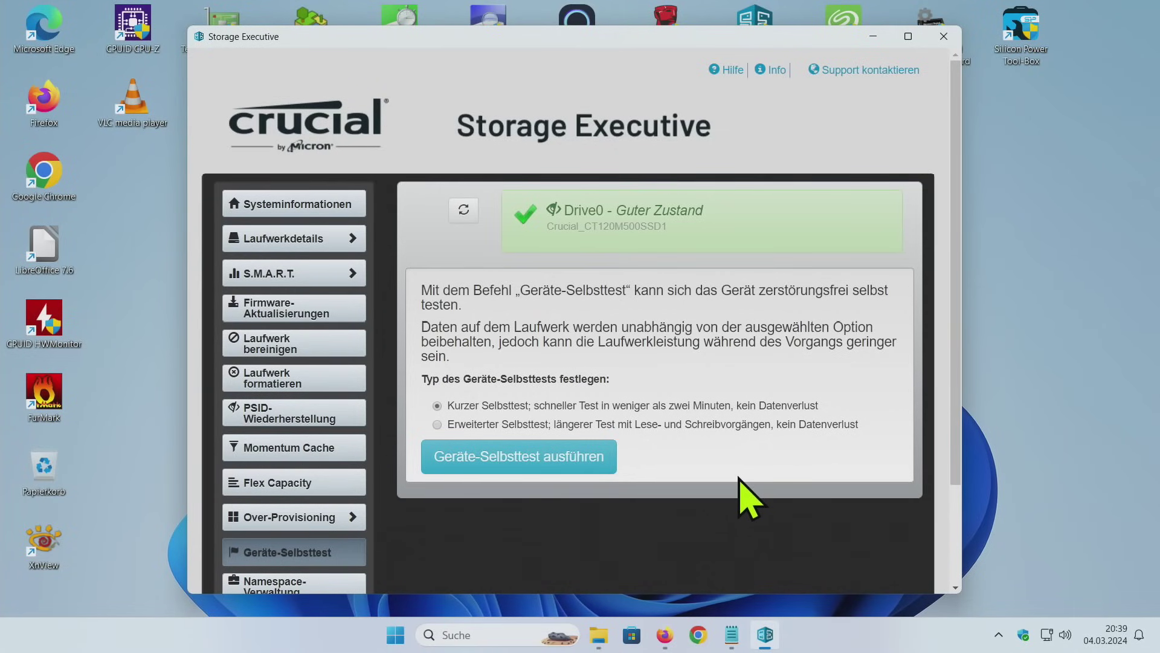
{"action": "left_click", "coordinate": [577, 459]}
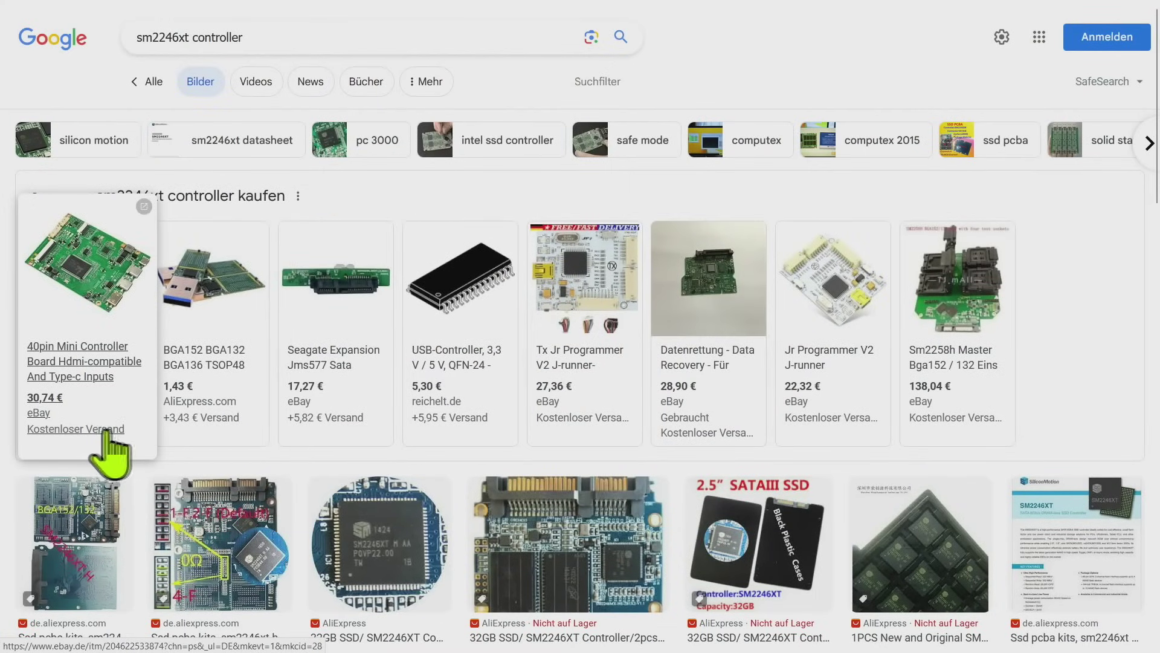
- Look through the Google image results for "sm2246xt controller"
{"action": "scroll", "coordinate": [378, 541], "scroll_direction": "down", "scroll_amount": 5}
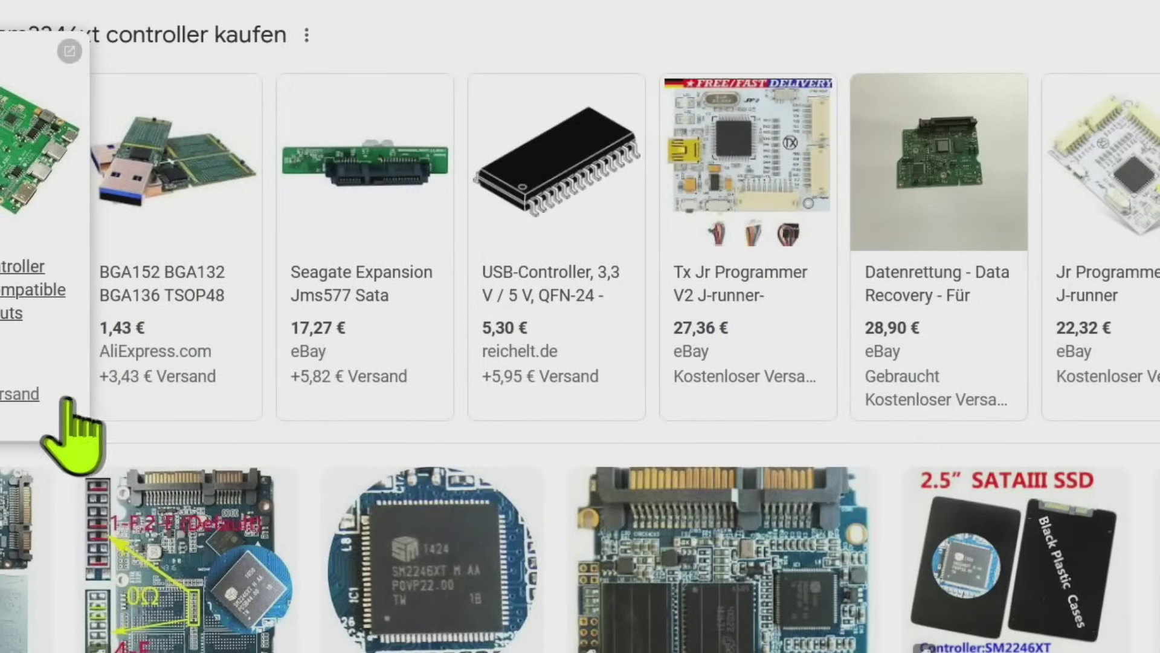
{"action": "scroll", "coordinate": [428, 530], "scroll_direction": "down", "scroll_amount": 2}
{"action": "scroll", "coordinate": [430, 559], "scroll_direction": "down", "scroll_amount": 5}
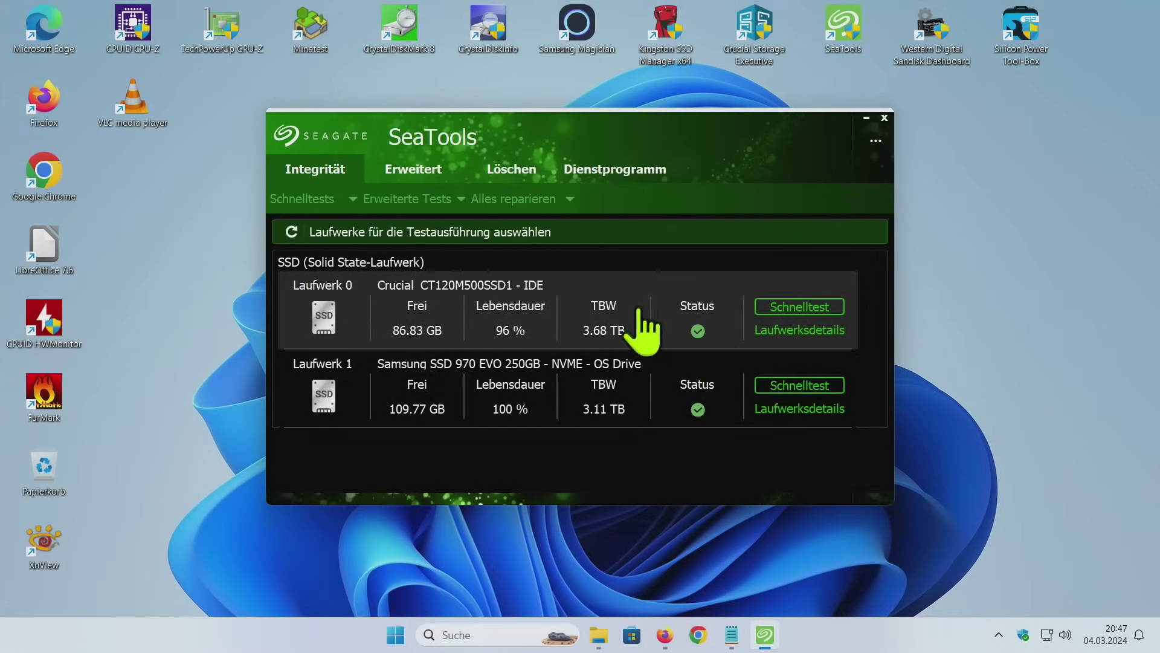
- Start a quick test (Schnelltest) of the Crucial CT120M500SSD1 drive in SeaTools
{"action": "left_click", "coordinate": [779, 307]}
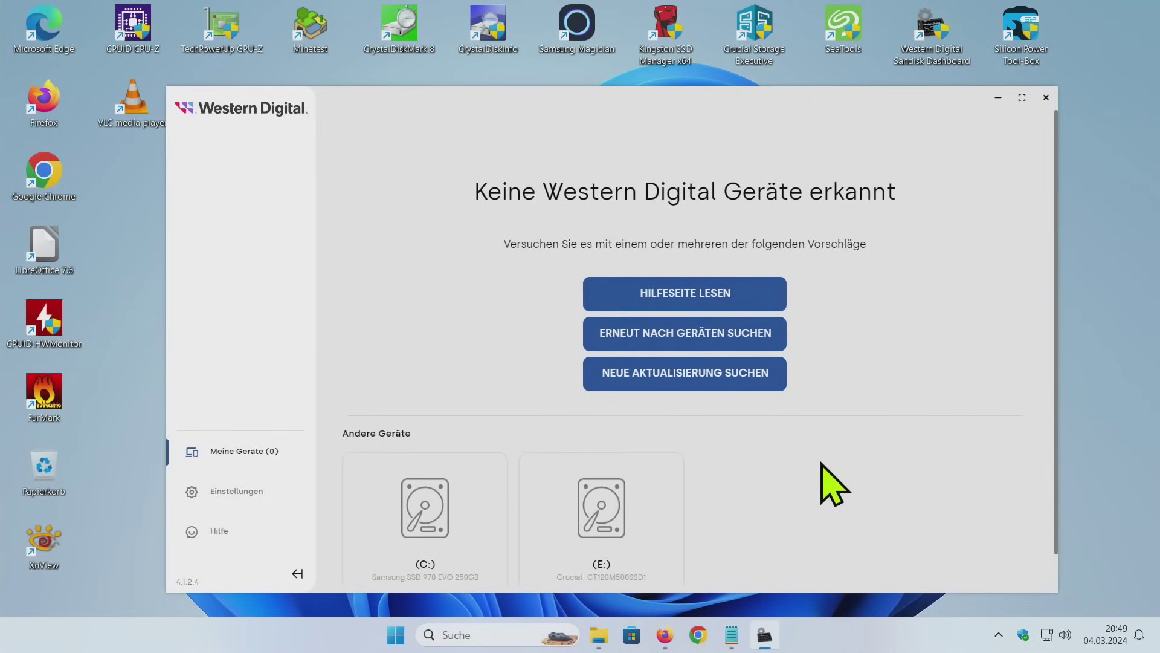
- Review the drives listed under "Andere Geräte" in the Western Digital Dashboard
{"action": "scroll", "coordinate": [825, 463], "scroll_direction": "down", "scroll_amount": 1}
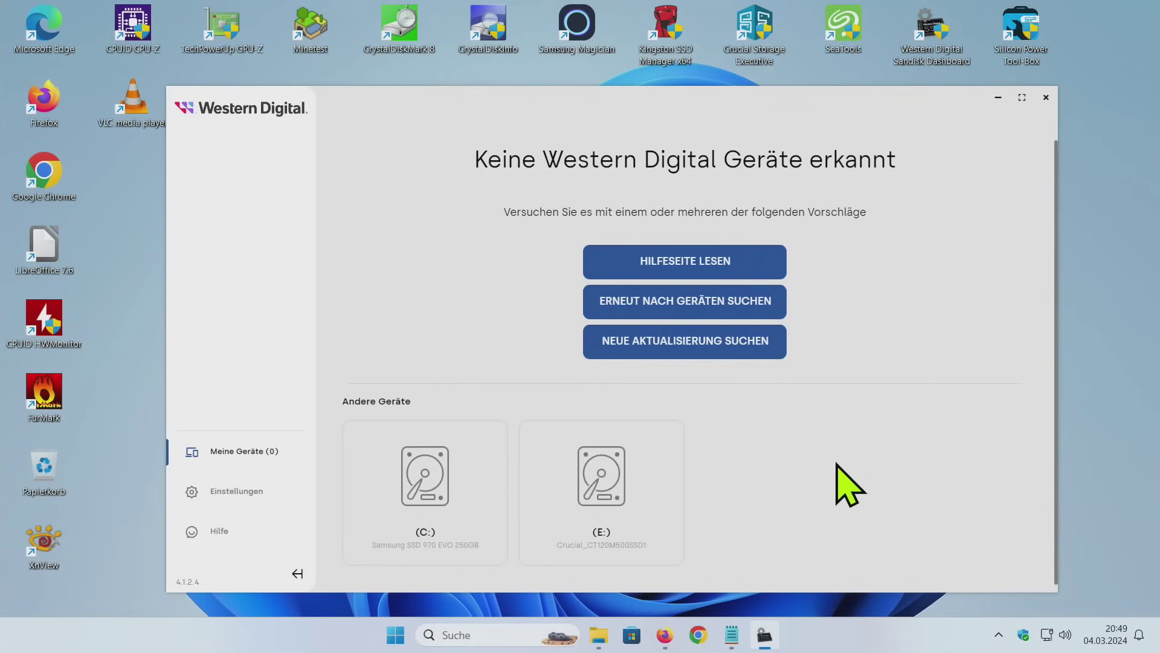
{"action": "scroll", "coordinate": [837, 466], "scroll_direction": "up", "scroll_amount": 1}
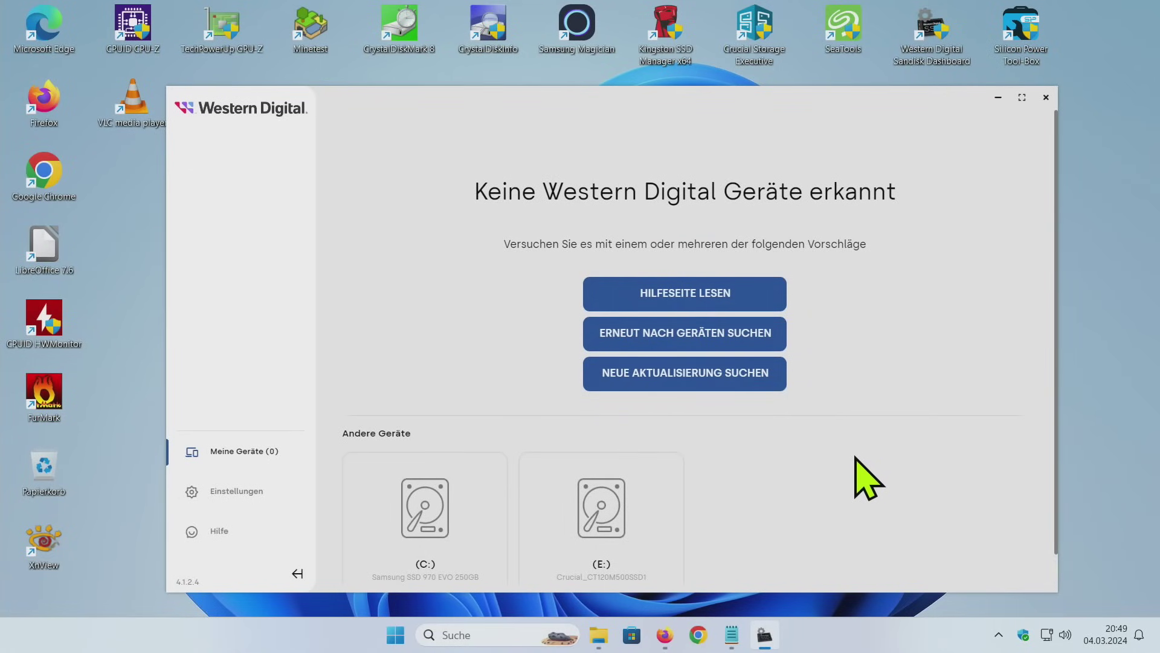
{"action": "scroll", "coordinate": [856, 459], "scroll_direction": "down", "scroll_amount": 1}
{"action": "scroll", "coordinate": [866, 460], "scroll_direction": "up", "scroll_amount": 1}
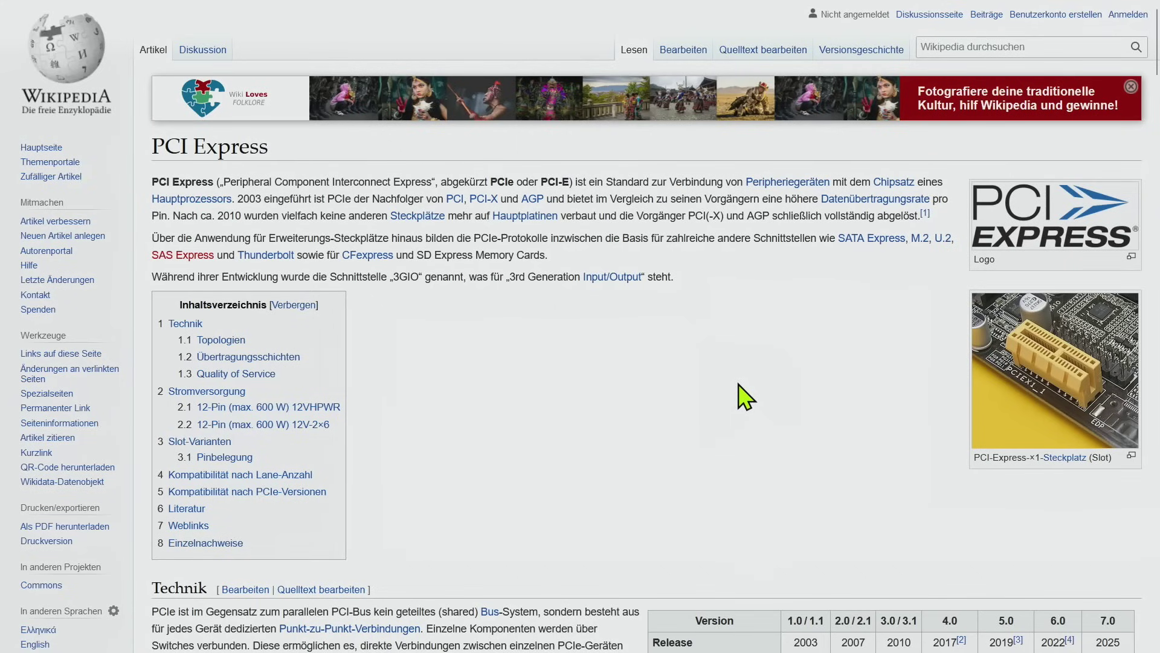
- Examine the version table in Wikipedia's PCI Express article, highlighting version 4.0 and the transfer speed of version 3.0 / 3.1
{"action": "scroll", "coordinate": [738, 384], "scroll_direction": "down", "scroll_amount": 6}
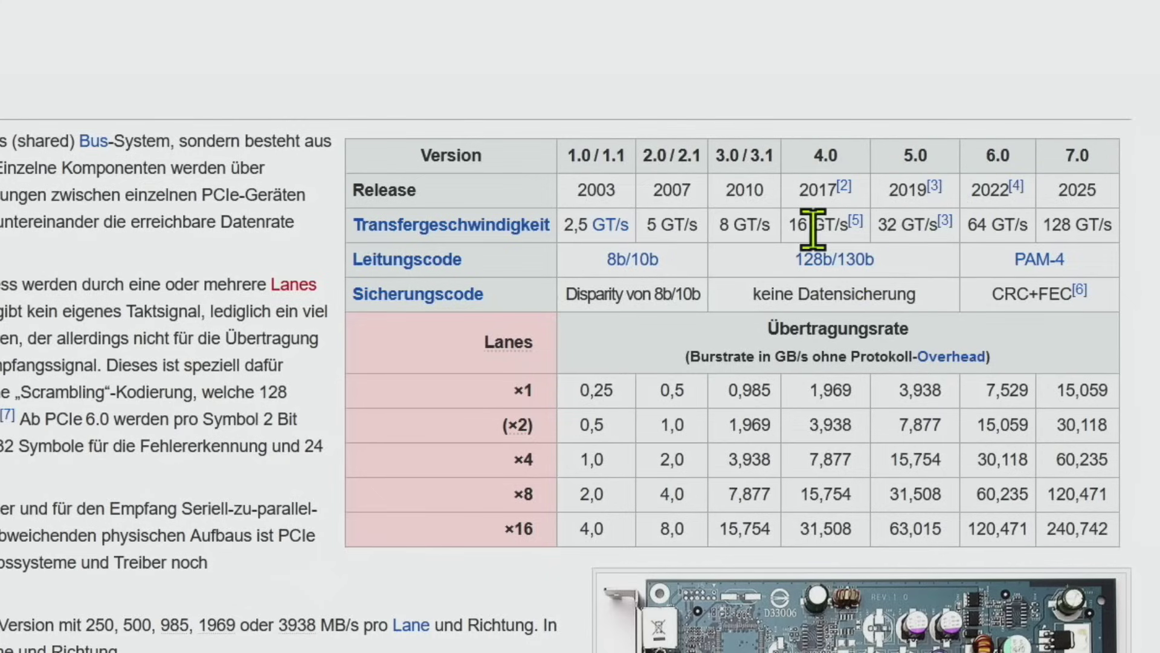
{"action": "left_click_drag", "start_coordinate": [816, 156], "coordinate": [838, 156]}
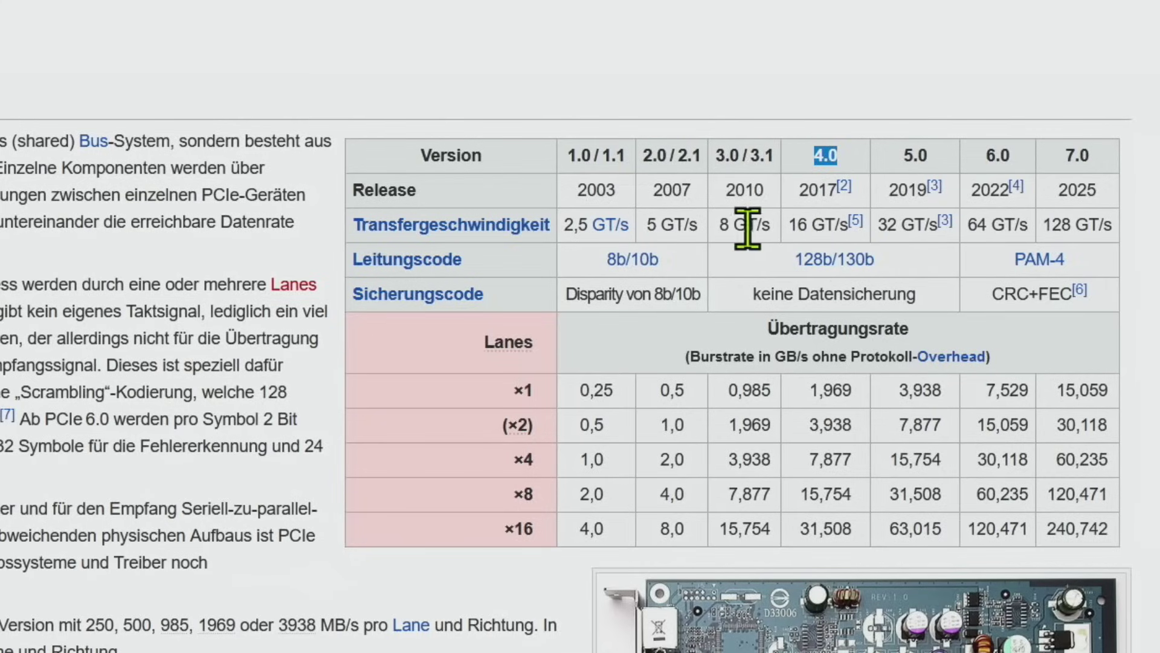
{"action": "left_click_drag", "start_coordinate": [719, 225], "coordinate": [756, 225]}
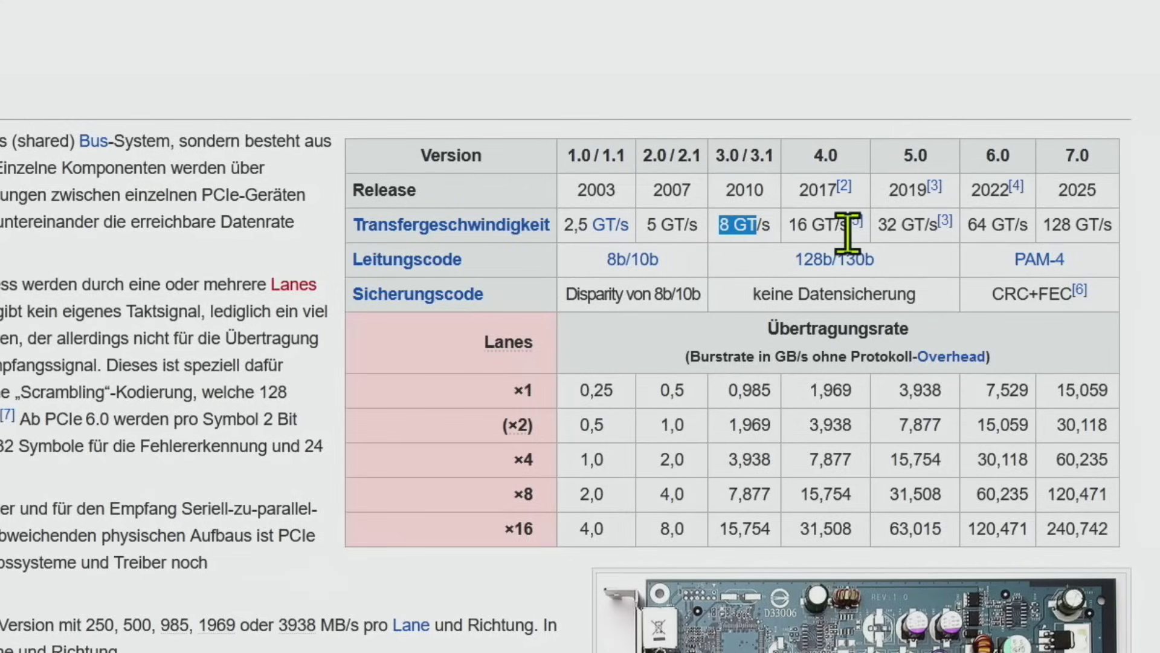